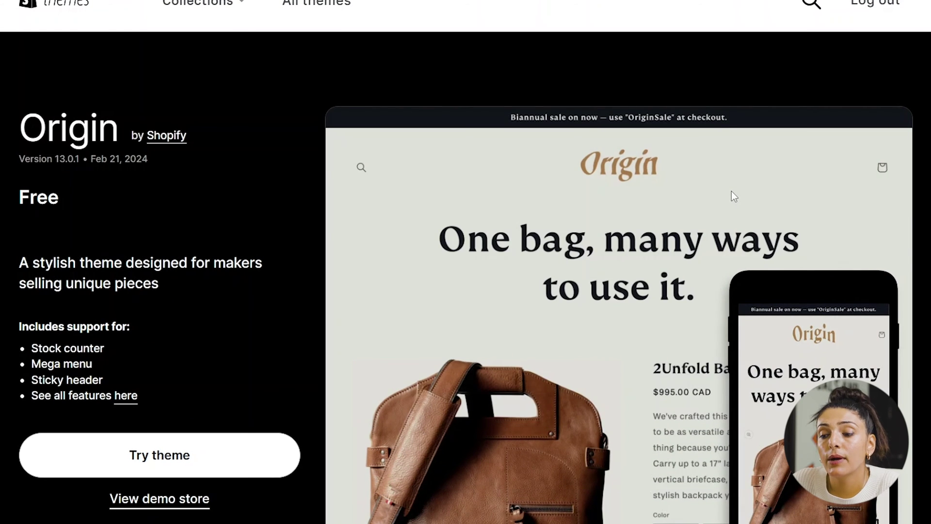
Step: Scroll through Origin's feature cards and features list in the Theme Store
{"action": "scroll", "coordinate": [364, 458], "scroll_direction": "down", "scroll_amount": 10}
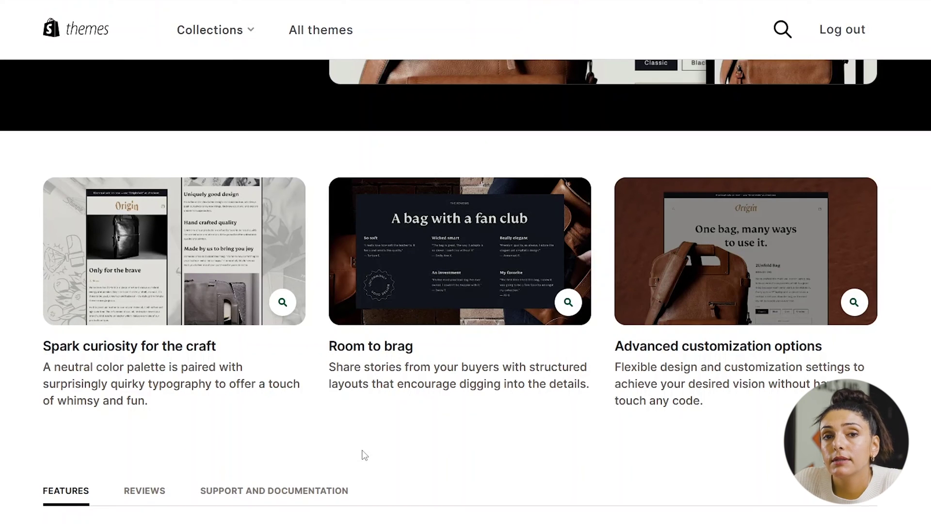
{"action": "scroll", "coordinate": [364, 454], "scroll_direction": "down", "scroll_amount": 15}
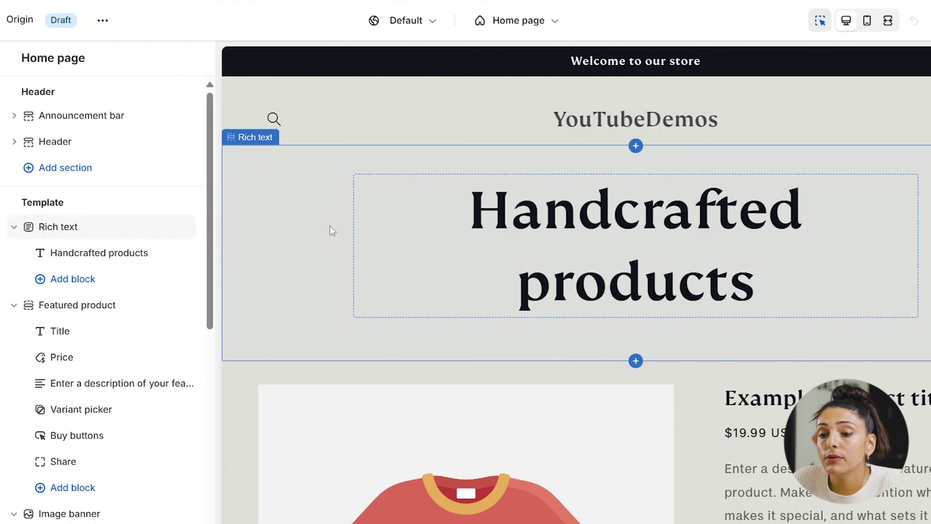
Step: Delete the Handcrafted products rich text section from the Origin home page
{"action": "left_click", "coordinate": [312, 242]}
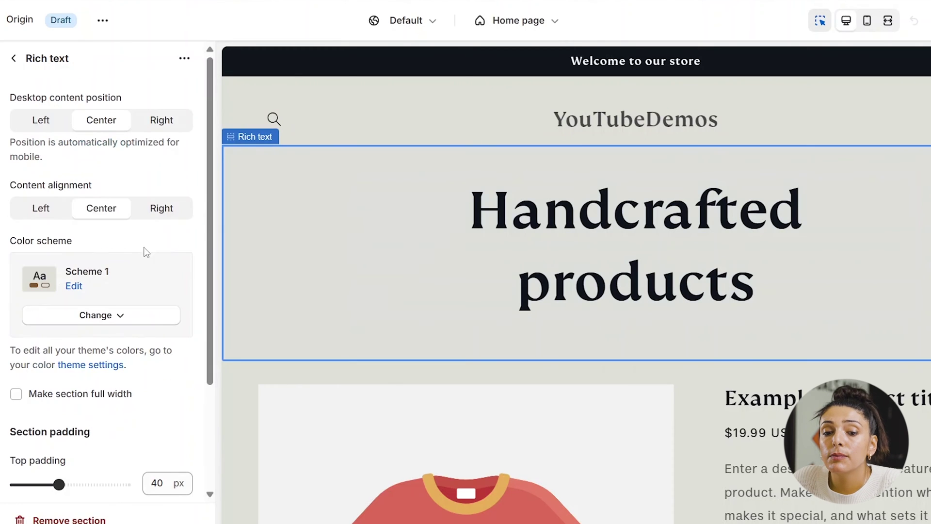
{"action": "left_click", "coordinate": [14, 58]}
{"action": "left_click", "coordinate": [165, 226]}
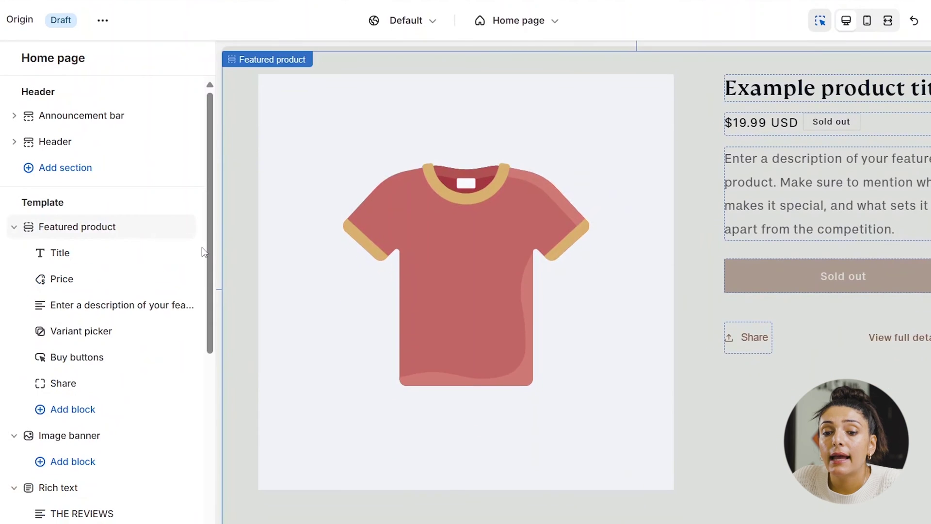
{"action": "left_click_drag", "start_coordinate": [209, 259], "coordinate": [190, 435]}
Step: Add an Image banner section above the Featured product and bring up the section picker
{"action": "left_click", "coordinate": [116, 424]}
{"action": "left_click_drag", "start_coordinate": [70, 138], "coordinate": [92, 228]}
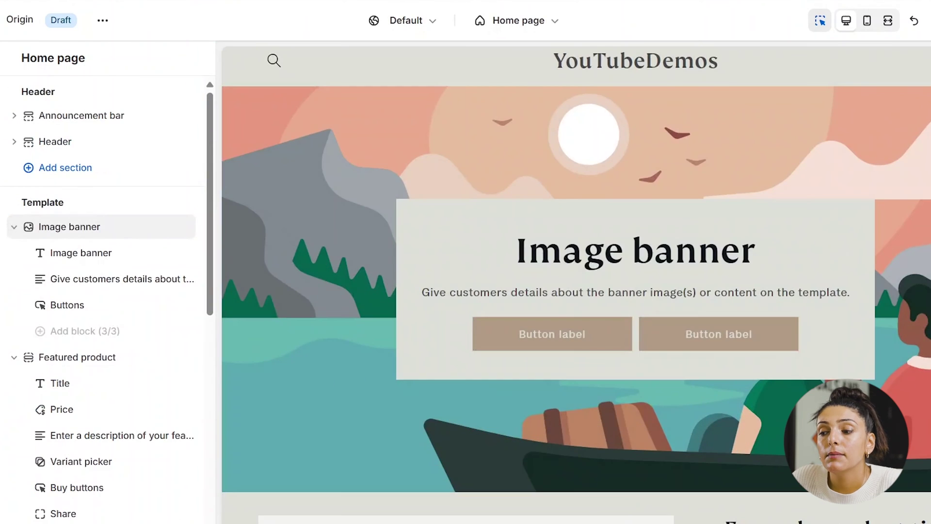
{"action": "scroll", "coordinate": [576, 285], "scroll_direction": "down", "scroll_amount": 6}
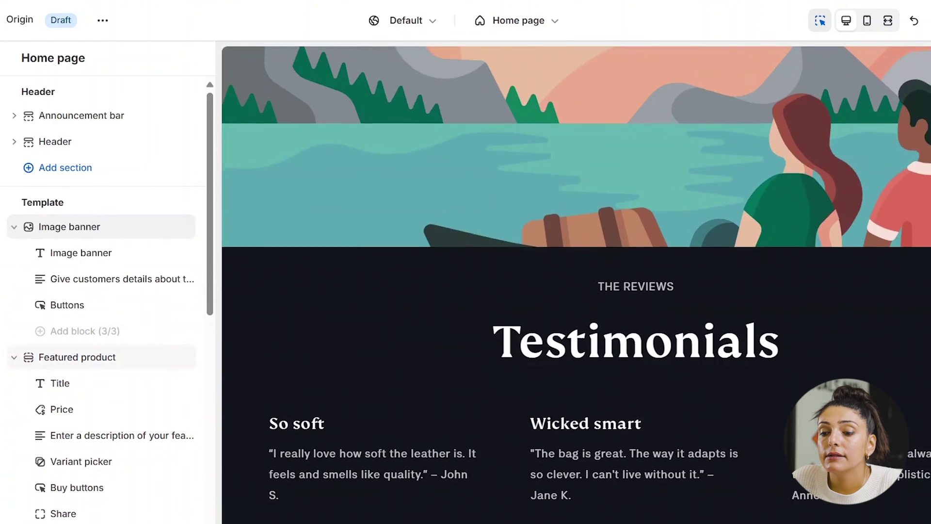
{"action": "left_click_drag", "start_coordinate": [209, 305], "coordinate": [176, 500]}
{"action": "left_click", "coordinate": [73, 429]}
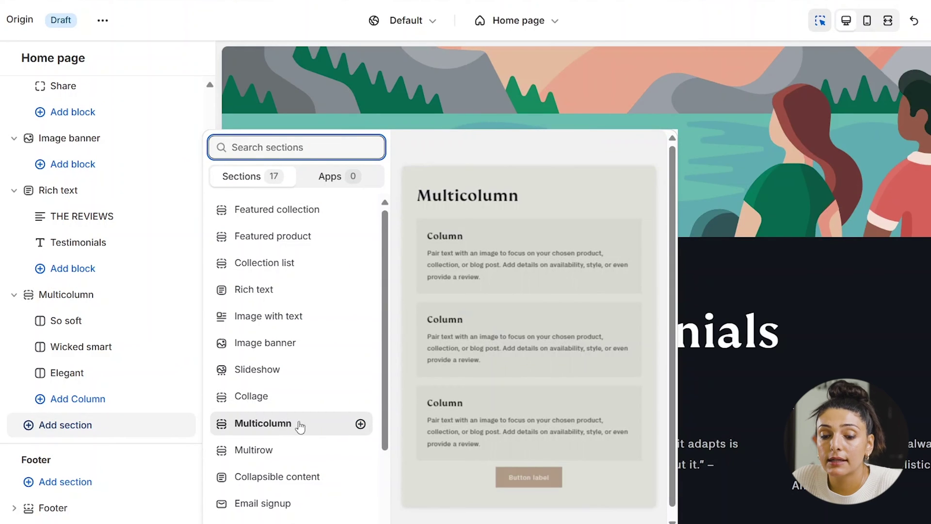
Step: Scroll on from the Origin draft toward the free Studio theme's page
{"action": "scroll", "coordinate": [291, 447], "scroll_direction": "down", "scroll_amount": 3}
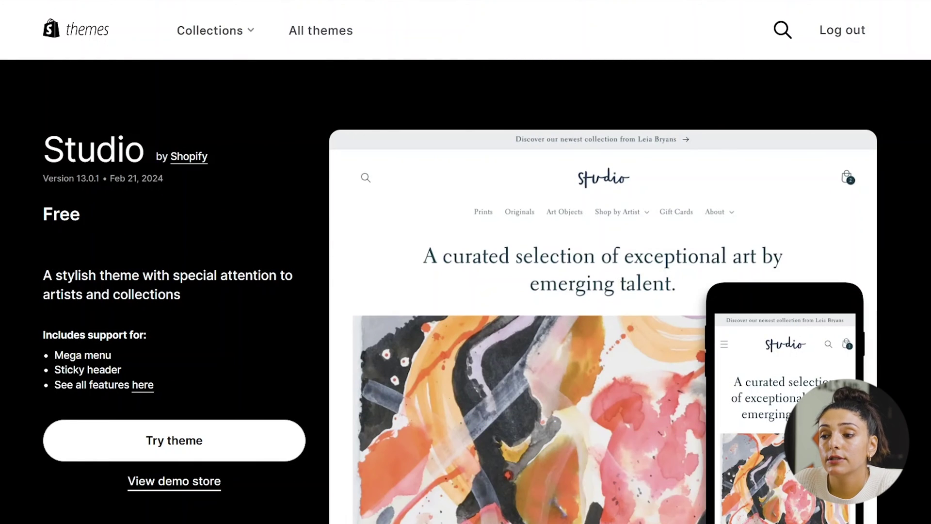
Step: Scroll down and back up through Studio's feature cards and features list
{"action": "scroll", "coordinate": [465, 291], "scroll_direction": "down", "scroll_amount": 10}
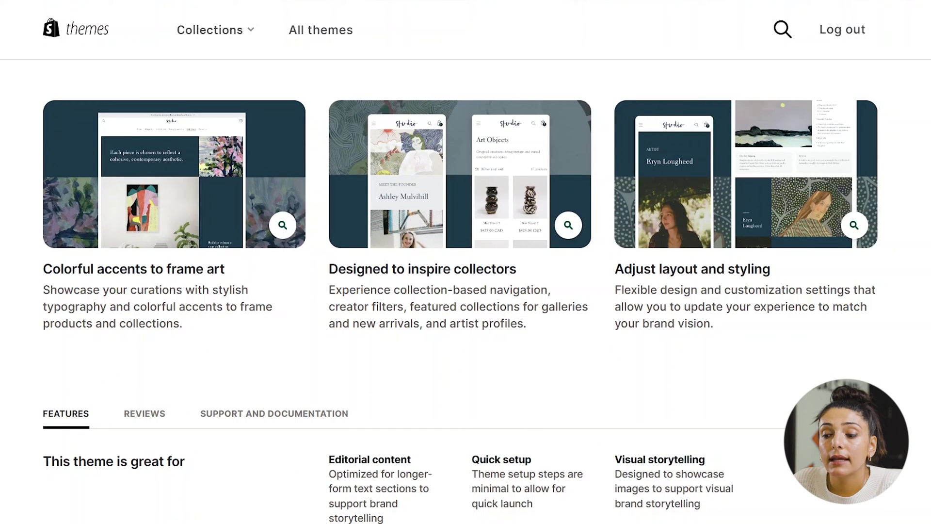
{"action": "scroll", "coordinate": [465, 291], "scroll_direction": "down", "scroll_amount": 8}
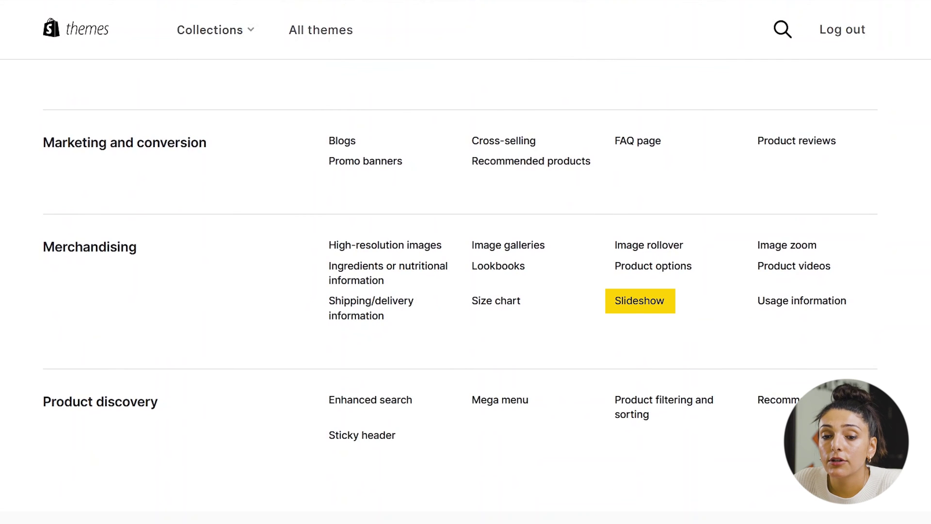
{"action": "scroll", "coordinate": [465, 291], "scroll_direction": "up", "scroll_amount": 3}
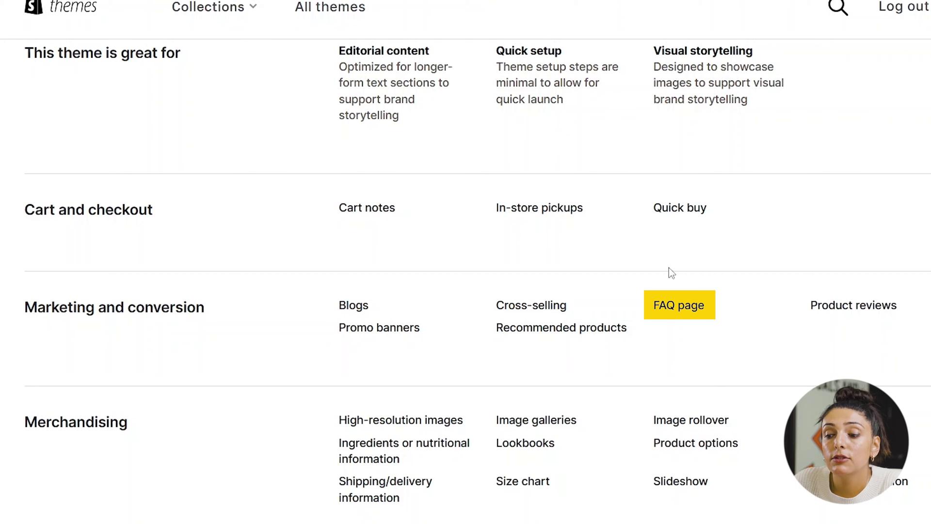
{"action": "scroll", "coordinate": [794, 318], "scroll_direction": "up", "scroll_amount": 1}
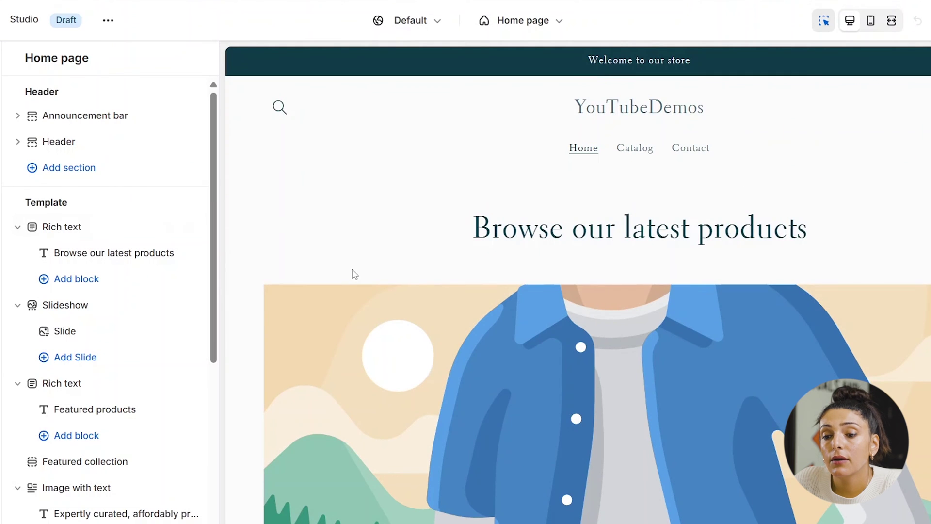
Step: Remove the Browse our latest products rich text and add a Collapsible content section to Studio's home page
{"action": "left_click", "coordinate": [167, 227]}
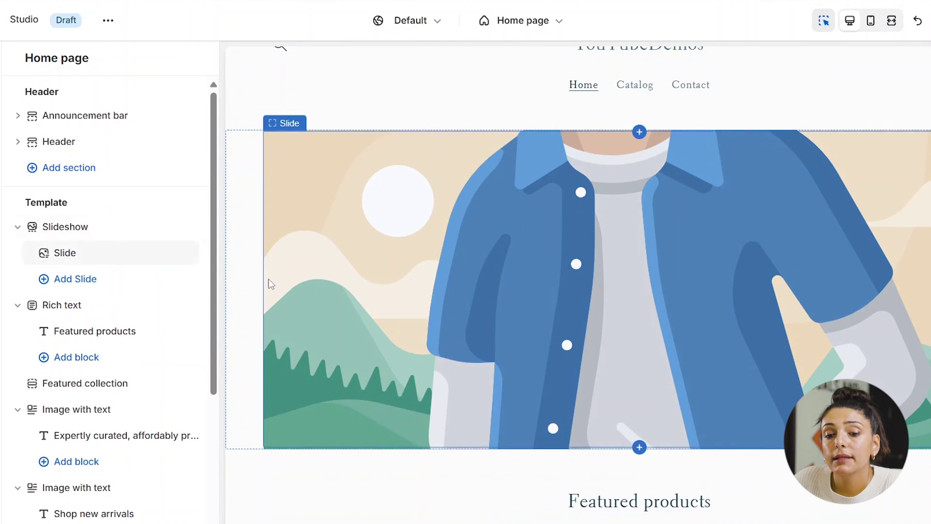
{"action": "scroll", "coordinate": [209, 281], "scroll_direction": "down", "scroll_amount": 5}
{"action": "left_click", "coordinate": [87, 407]}
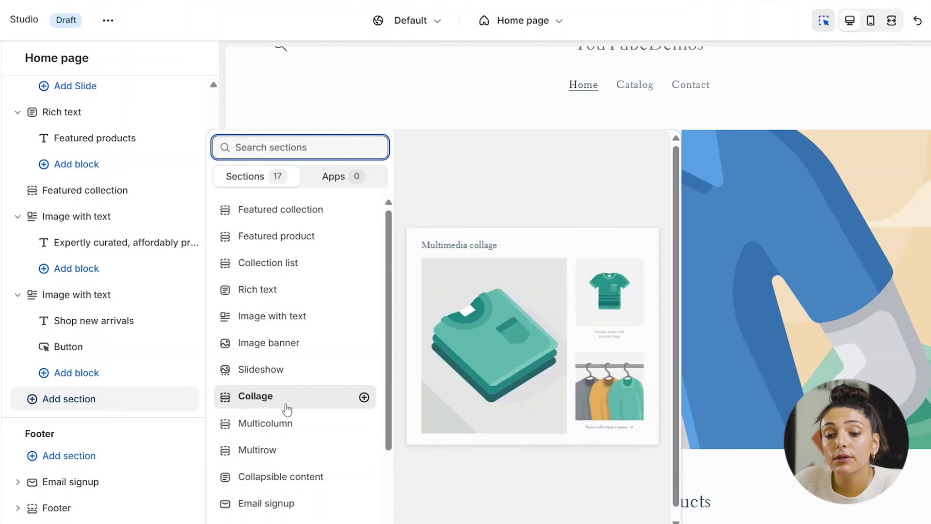
{"action": "scroll", "coordinate": [366, 449], "scroll_direction": "down", "scroll_amount": 3}
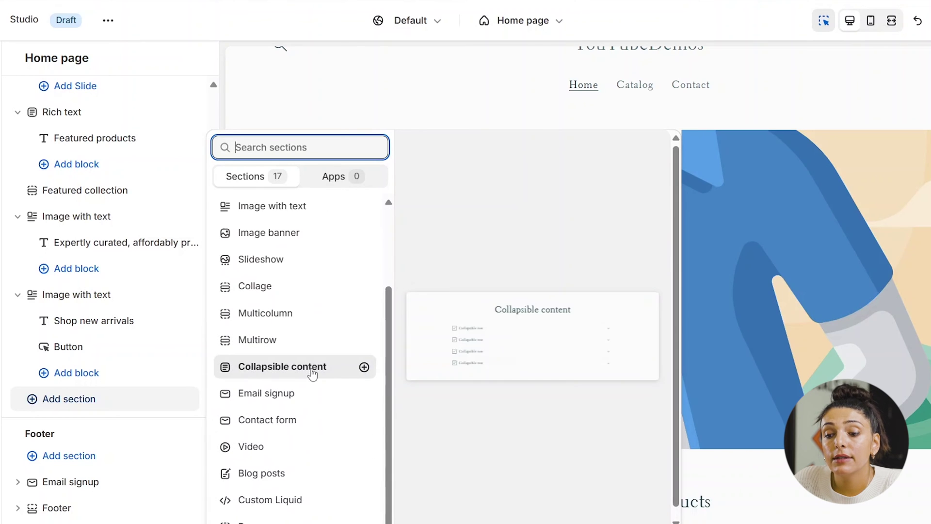
{"action": "left_click", "coordinate": [312, 371]}
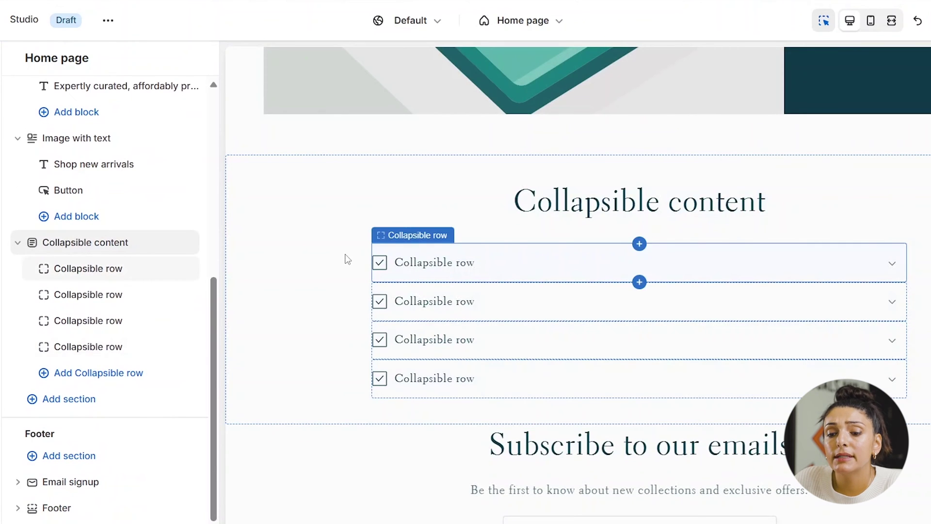
{"action": "left_click", "coordinate": [100, 402]}
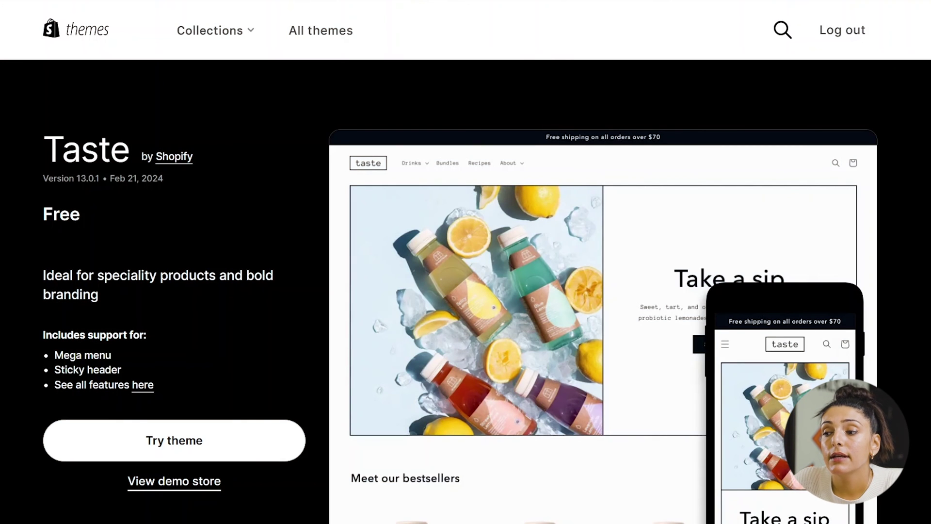
Step: Scroll down and back through the Taste theme's feature list
{"action": "scroll", "coordinate": [466, 291], "scroll_direction": "down", "scroll_amount": 4}
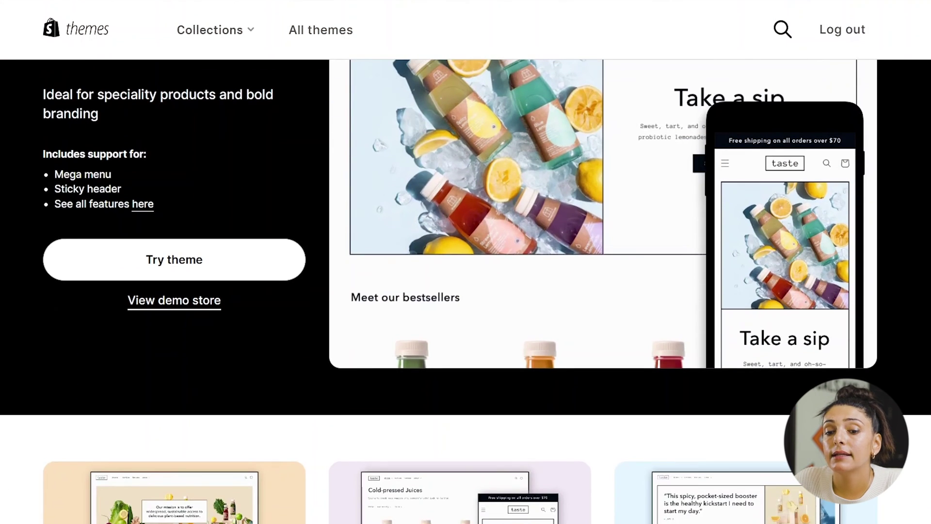
{"action": "scroll", "coordinate": [465, 291], "scroll_direction": "down", "scroll_amount": 5}
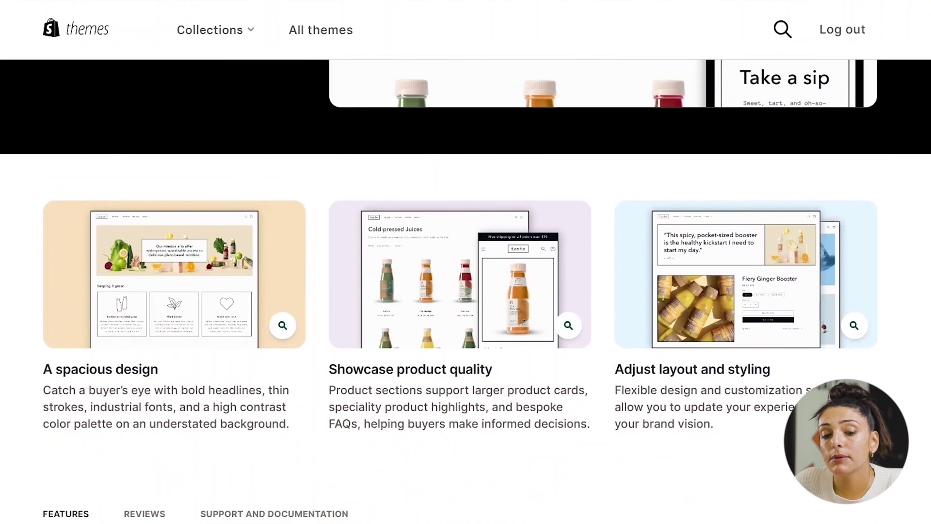
{"action": "scroll", "coordinate": [465, 291], "scroll_direction": "down", "scroll_amount": 1}
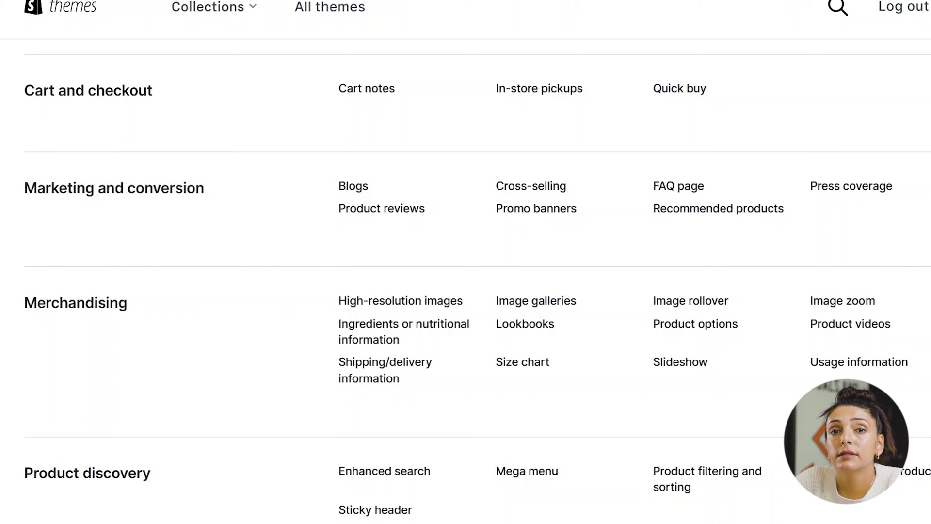
{"action": "scroll", "coordinate": [466, 281], "scroll_direction": "up", "scroll_amount": 2}
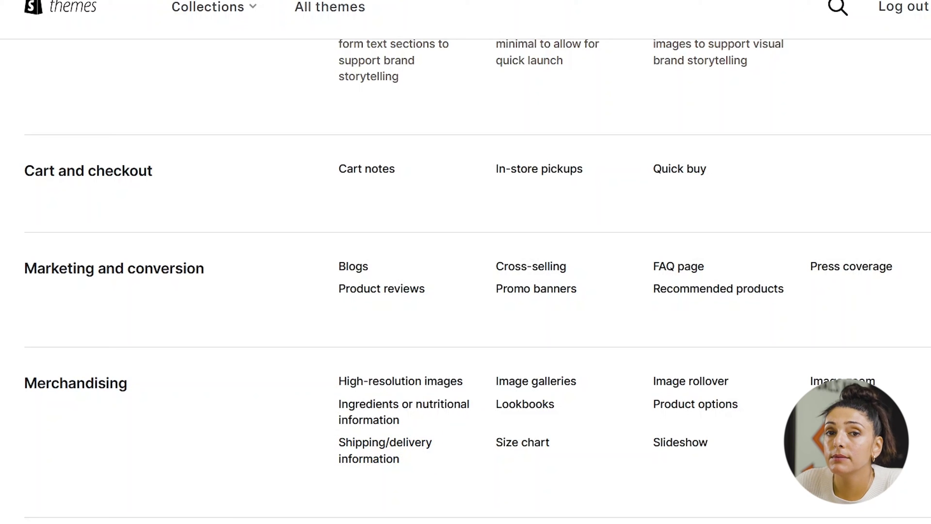
{"action": "scroll", "coordinate": [477, 278], "scroll_direction": "down", "scroll_amount": 1}
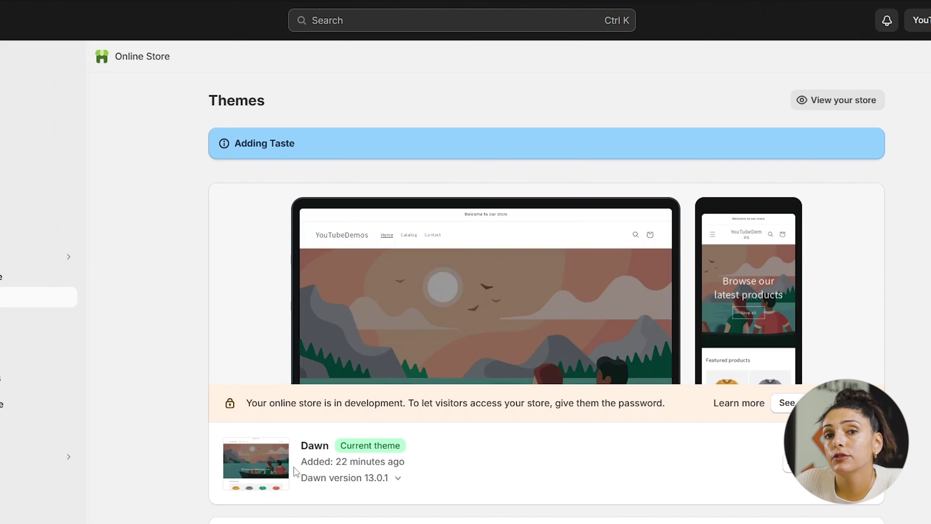
Step: Browse the sections offered in the Taste home page's section picker
{"action": "scroll", "coordinate": [646, 392], "scroll_direction": "down", "scroll_amount": 8}
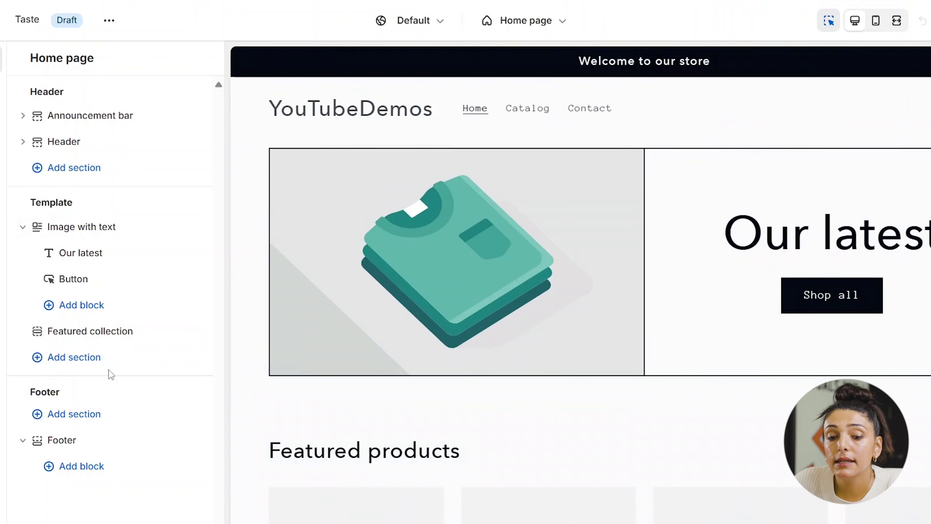
{"action": "left_click", "coordinate": [83, 359]}
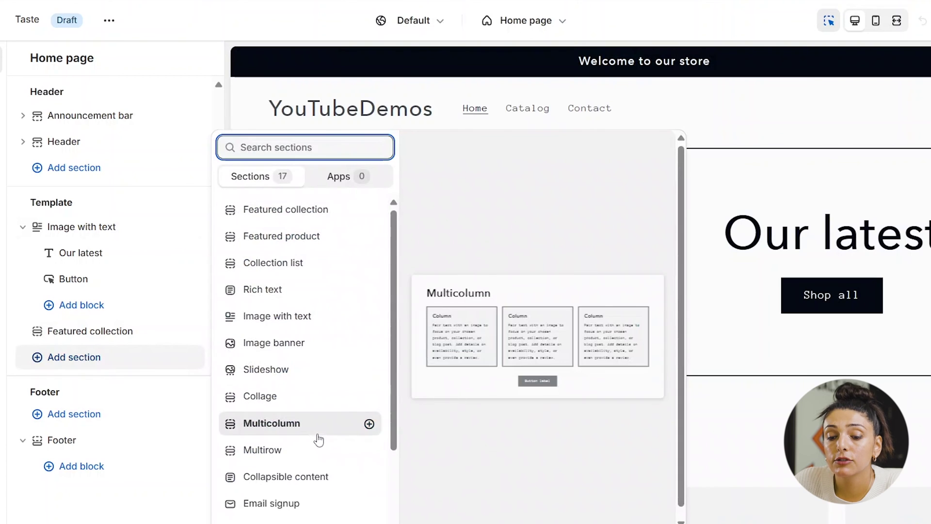
{"action": "scroll", "coordinate": [401, 494], "scroll_direction": "down", "scroll_amount": 3}
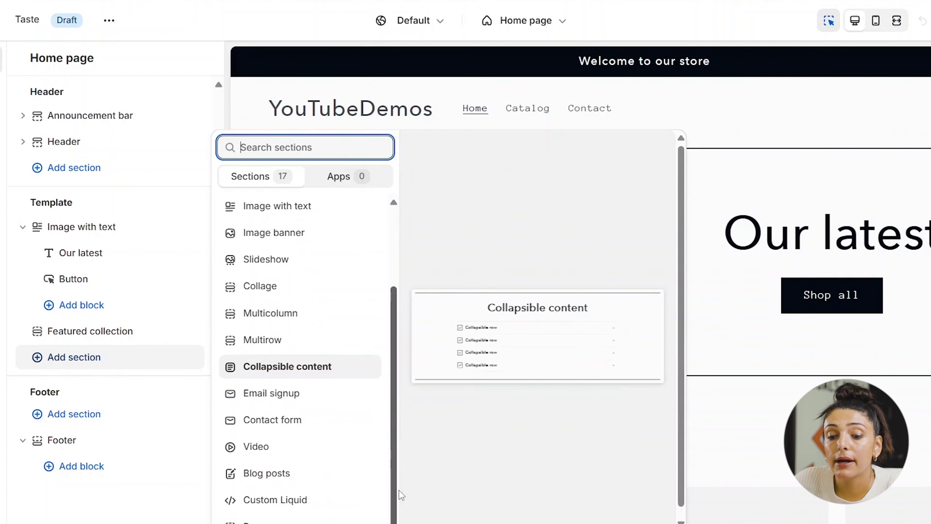
{"action": "scroll", "coordinate": [383, 350], "scroll_direction": "up", "scroll_amount": 3}
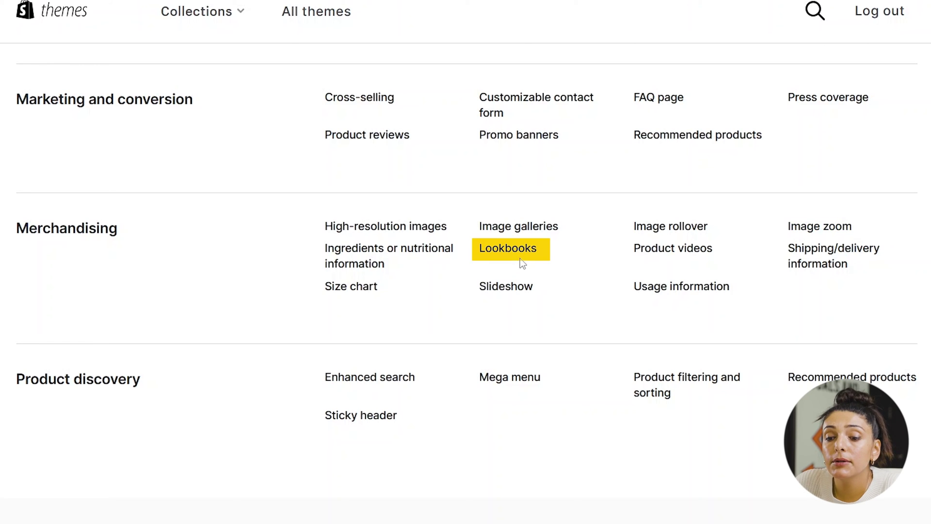
Step: Review Colorblock's features and add it to the store to try
{"action": "scroll", "coordinate": [374, 299], "scroll_direction": "down", "scroll_amount": 3}
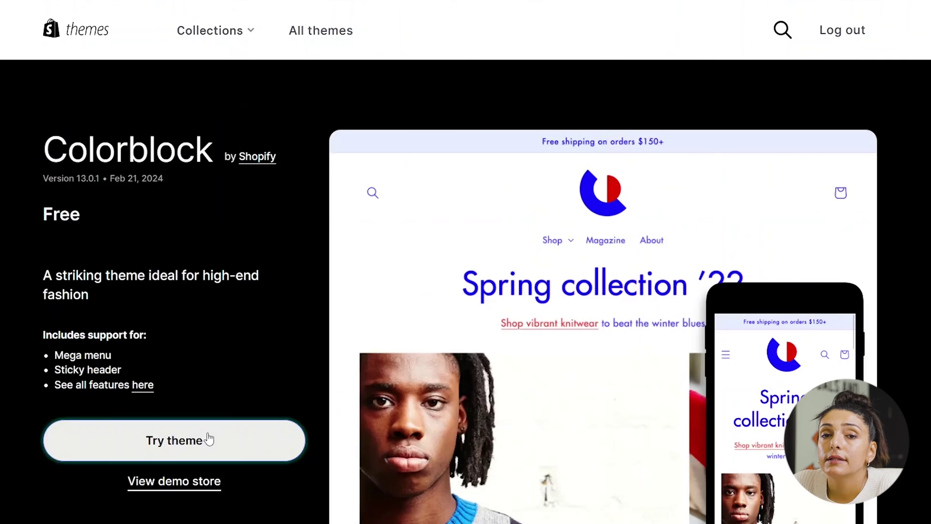
{"action": "left_click", "coordinate": [208, 438]}
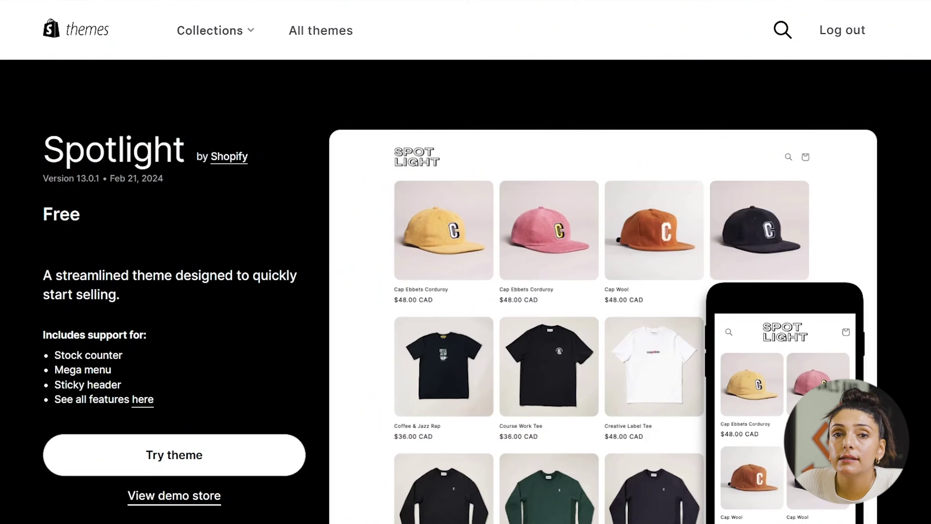
Step: Scroll through Spotlight's features and add Spotlight to the store to try
{"action": "scroll", "coordinate": [465, 291], "scroll_direction": "down", "scroll_amount": 10}
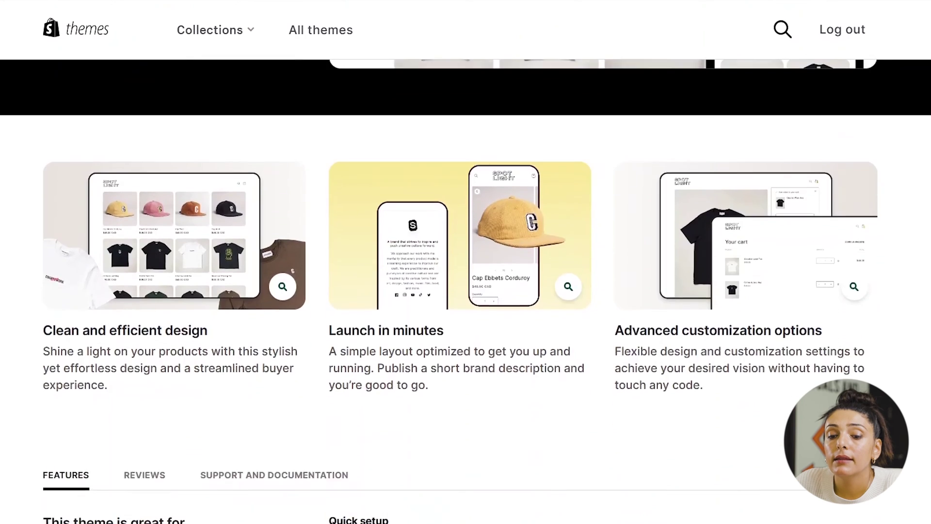
{"action": "scroll", "coordinate": [465, 291], "scroll_direction": "down", "scroll_amount": 7}
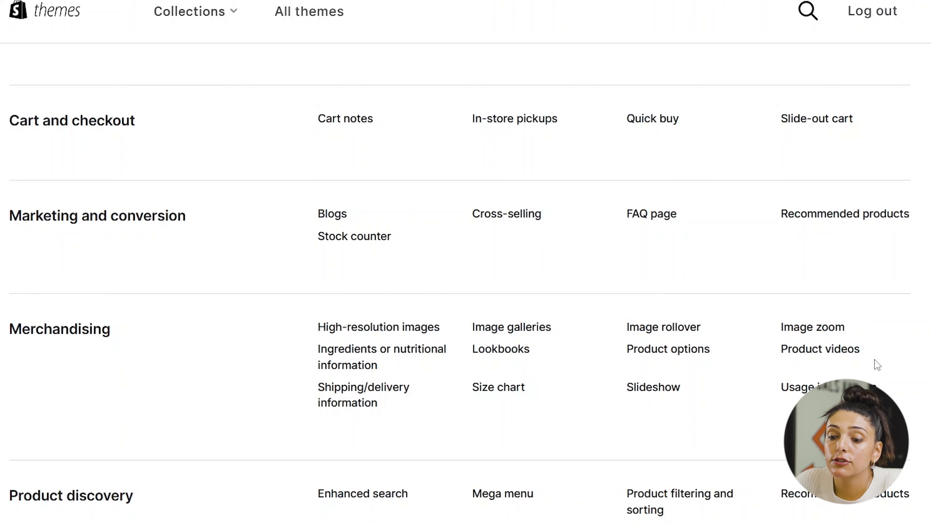
{"action": "scroll", "coordinate": [875, 359], "scroll_direction": "down", "scroll_amount": 4}
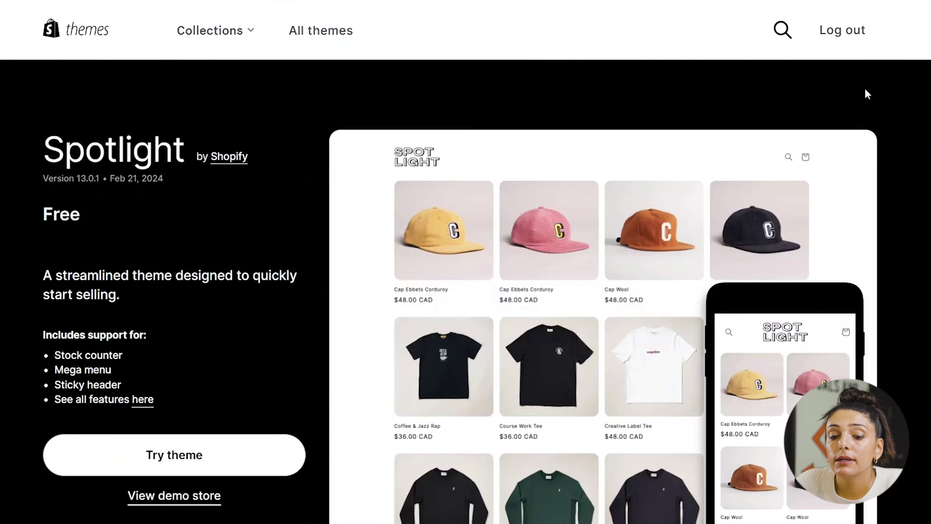
{"action": "left_click", "coordinate": [166, 450]}
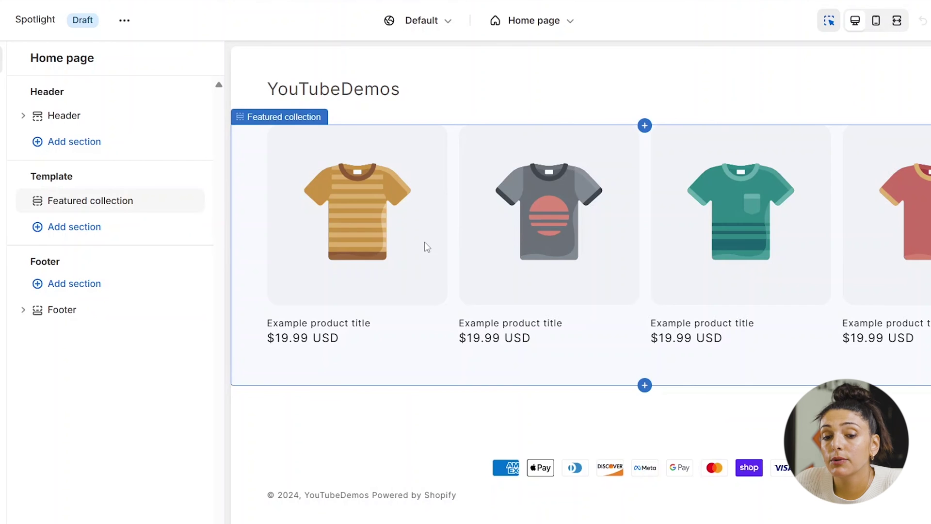
Step: Add Image banner, then Collage, then Collapsible content sections to the Spotlight home template
{"action": "left_click", "coordinate": [57, 226]}
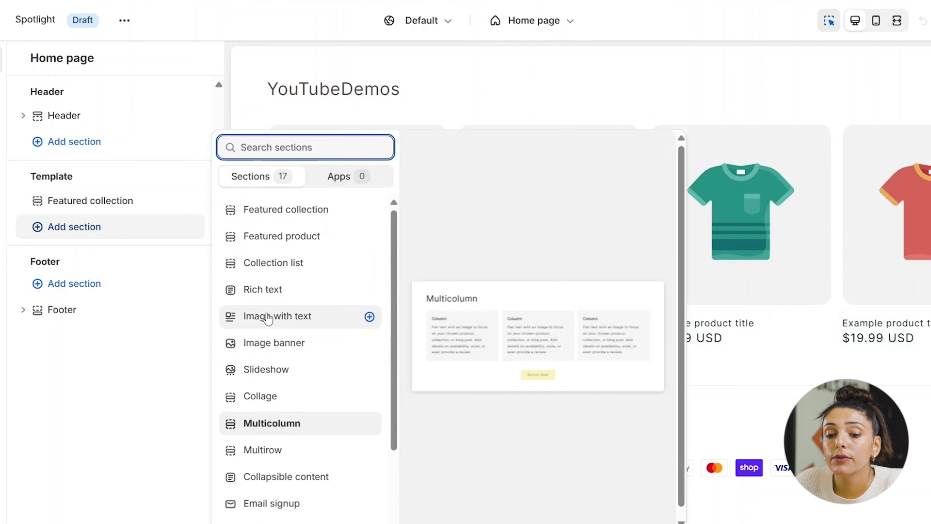
{"action": "left_click", "coordinate": [77, 266]}
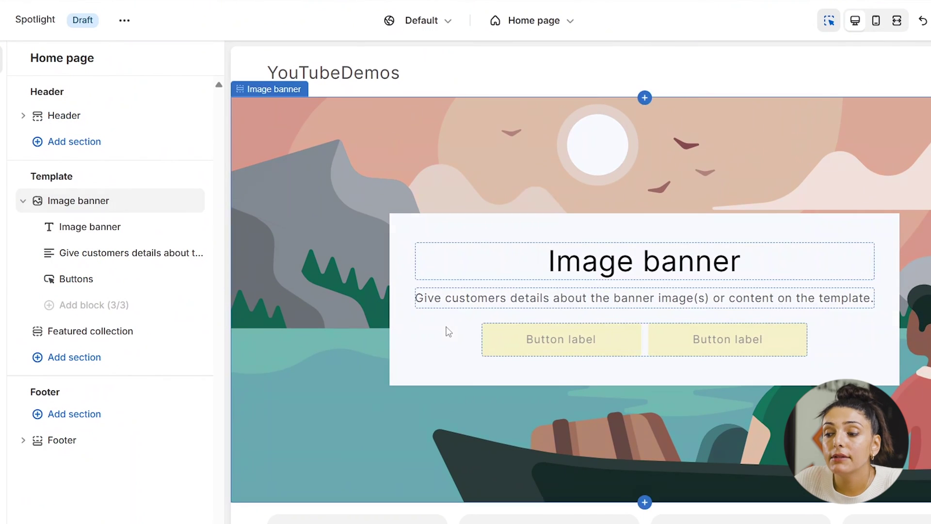
{"action": "left_click", "coordinate": [60, 363]}
{"action": "left_click", "coordinate": [263, 406]}
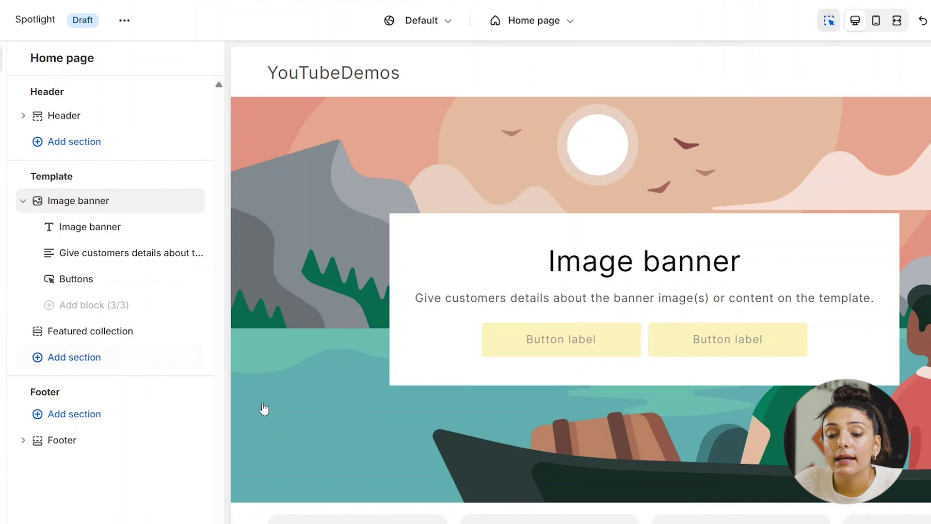
{"action": "left_click", "coordinate": [73, 425]}
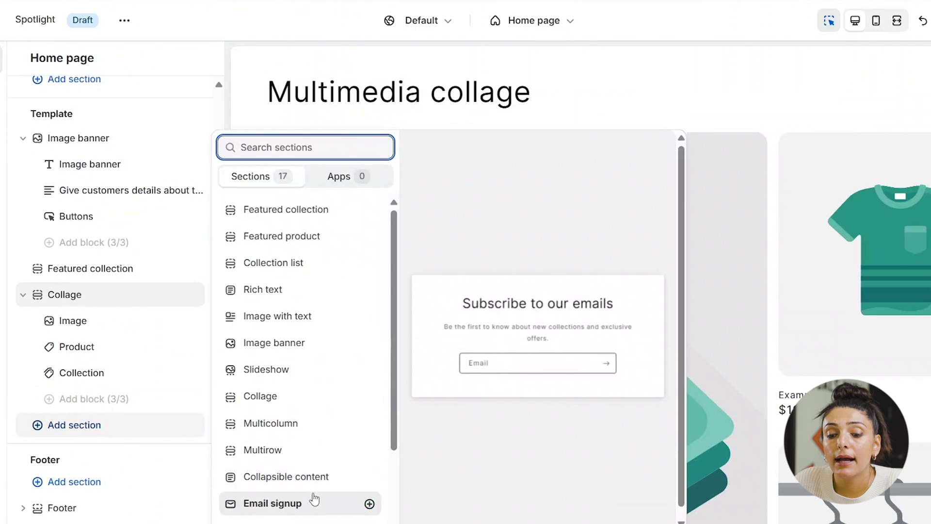
{"action": "left_click", "coordinate": [308, 478]}
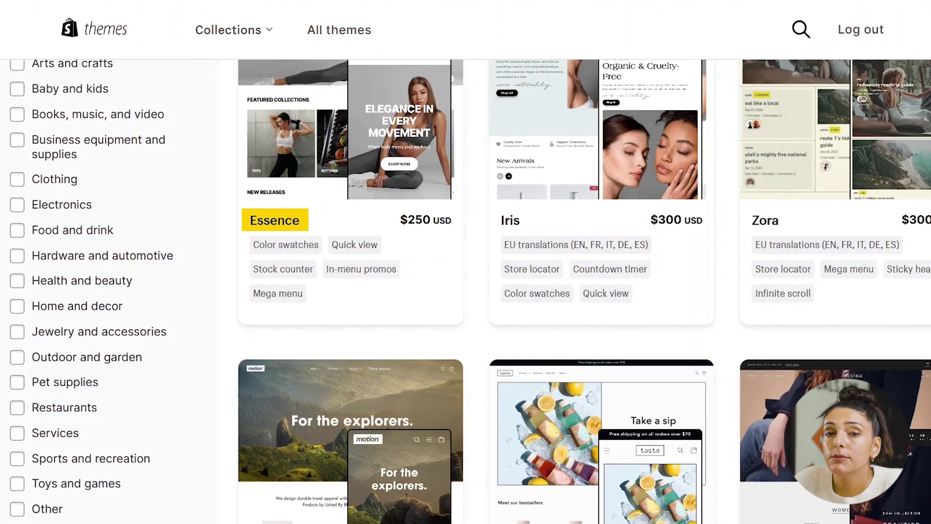
{"action": "scroll", "coordinate": [465, 291], "scroll_direction": "down", "scroll_amount": 7}
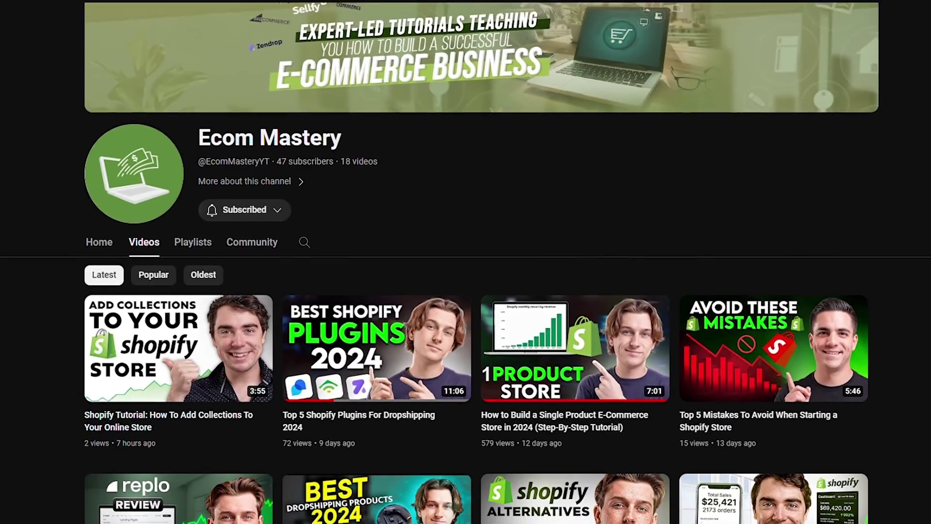
{"action": "scroll", "coordinate": [466, 262], "scroll_direction": "down", "scroll_amount": 4}
{"action": "scroll", "coordinate": [466, 262], "scroll_direction": "down", "scroll_amount": 7}
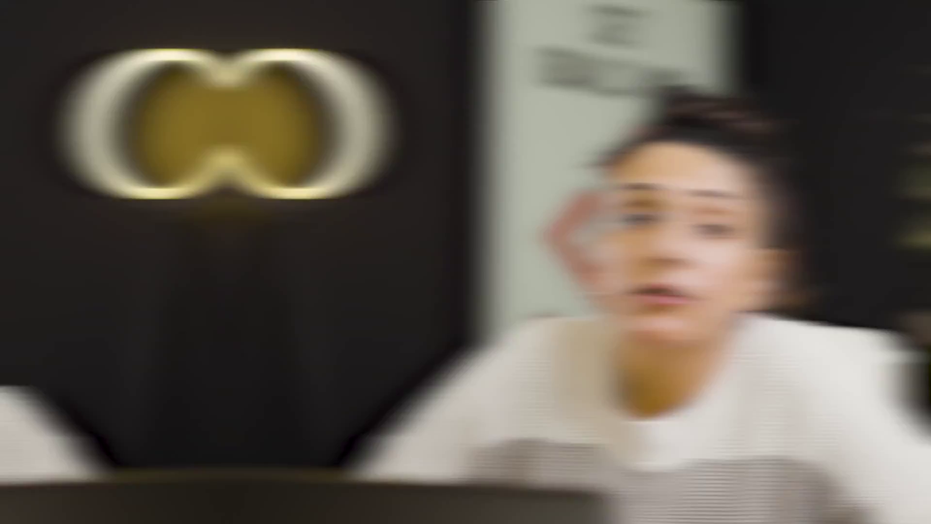